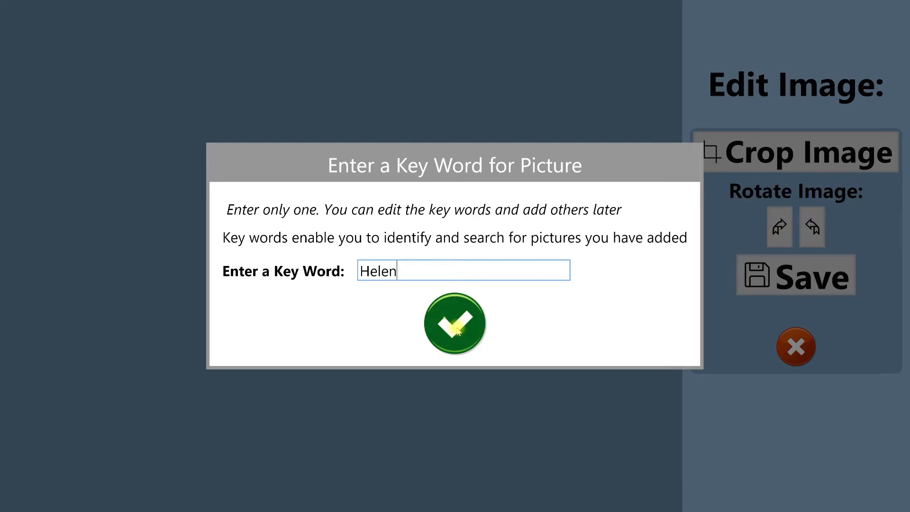
Confirm the picture's key word and create a story group named "Holidays" without a picture
{"action": "left_click", "coordinate": [459, 324]}
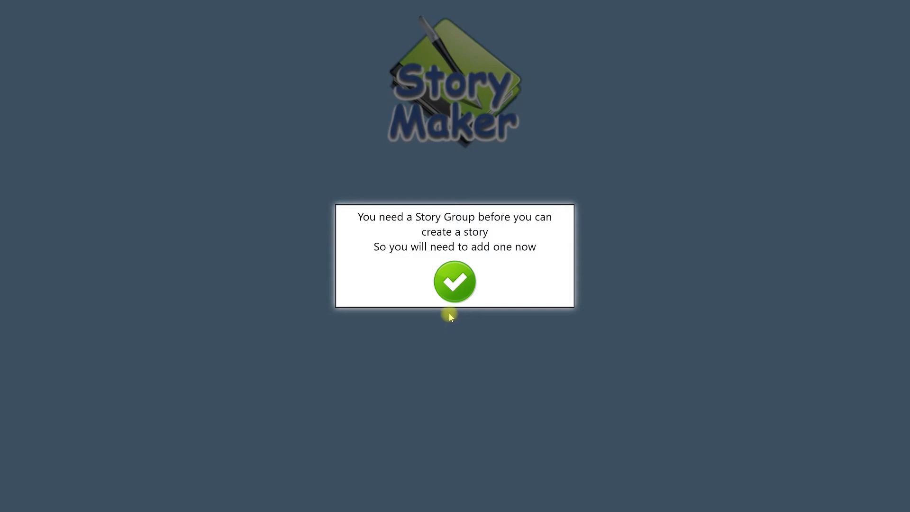
{"action": "left_click", "coordinate": [457, 287]}
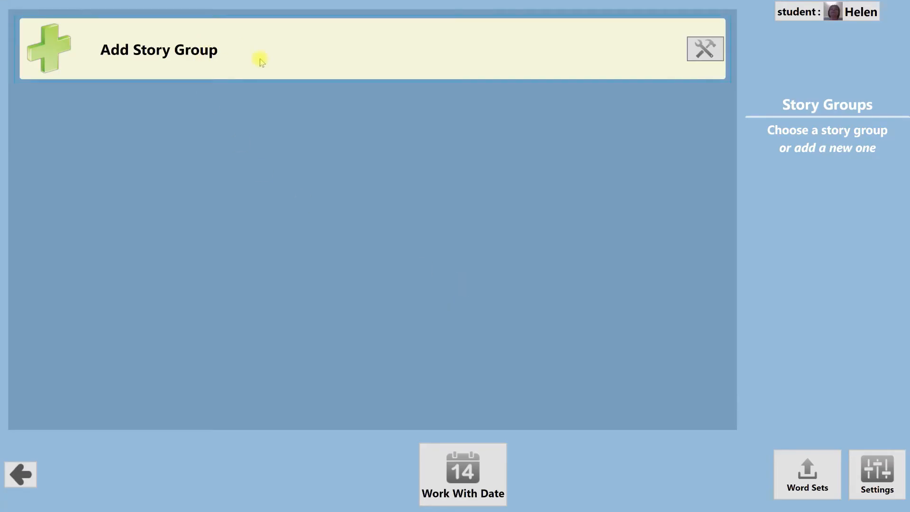
{"action": "left_click", "coordinate": [294, 50]}
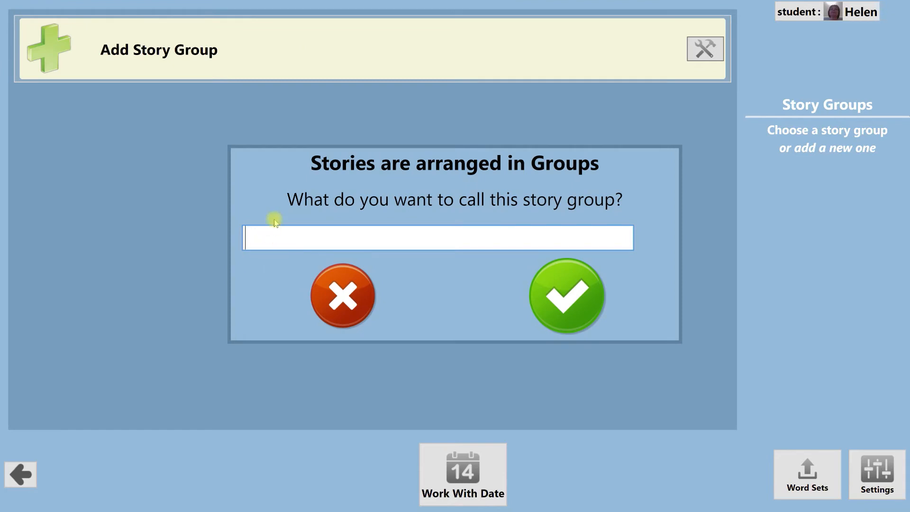
{"action": "type", "text": "Holidays"}
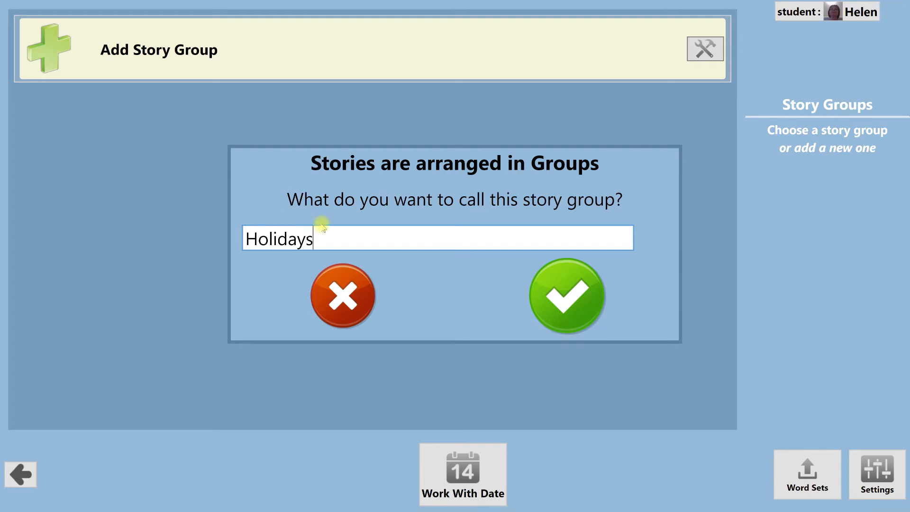
{"action": "left_click", "coordinate": [575, 300]}
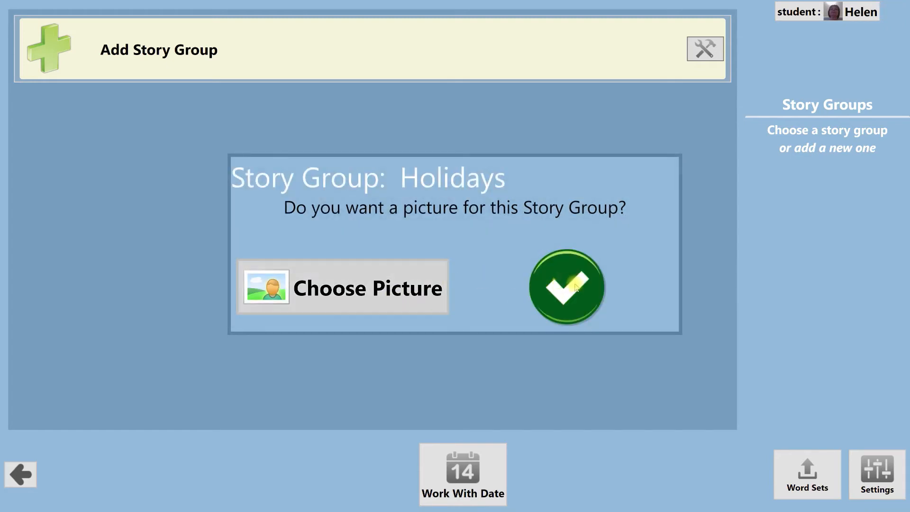
{"action": "left_click", "coordinate": [572, 289]}
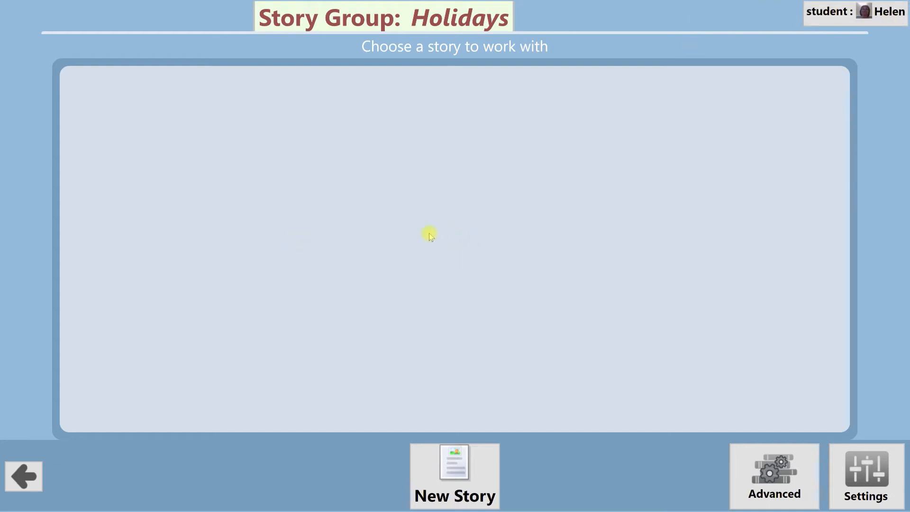
Start a new story in the Holidays group with the Standard workflow and enter "Fruit" as the first page's text
{"action": "left_click", "coordinate": [467, 482]}
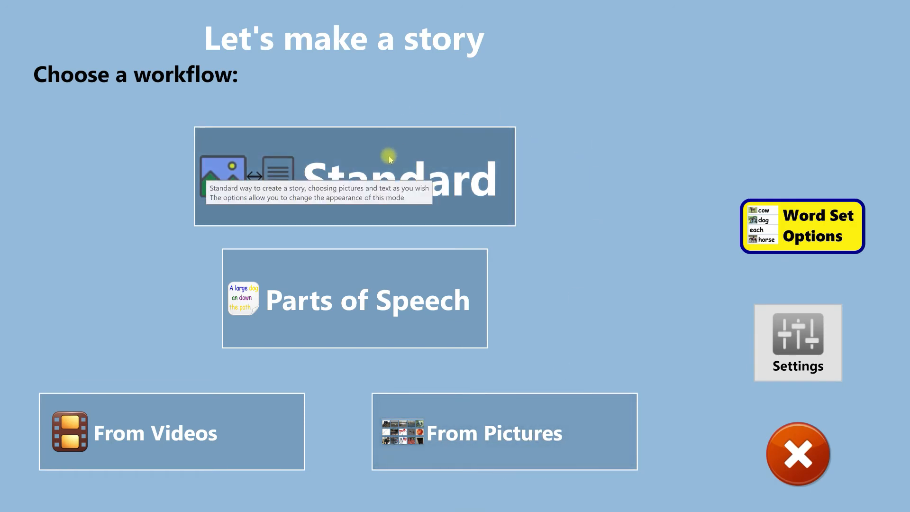
{"action": "left_click", "coordinate": [473, 150]}
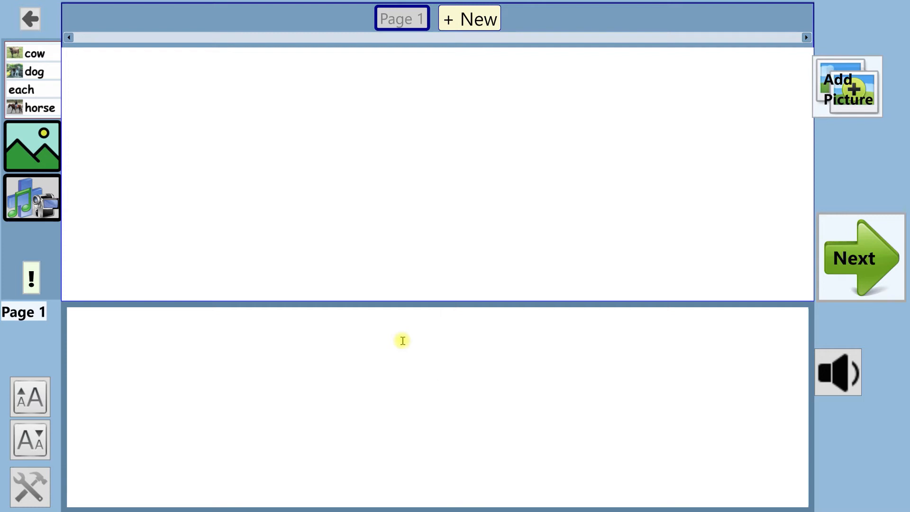
{"action": "type", "text": "Fruit"}
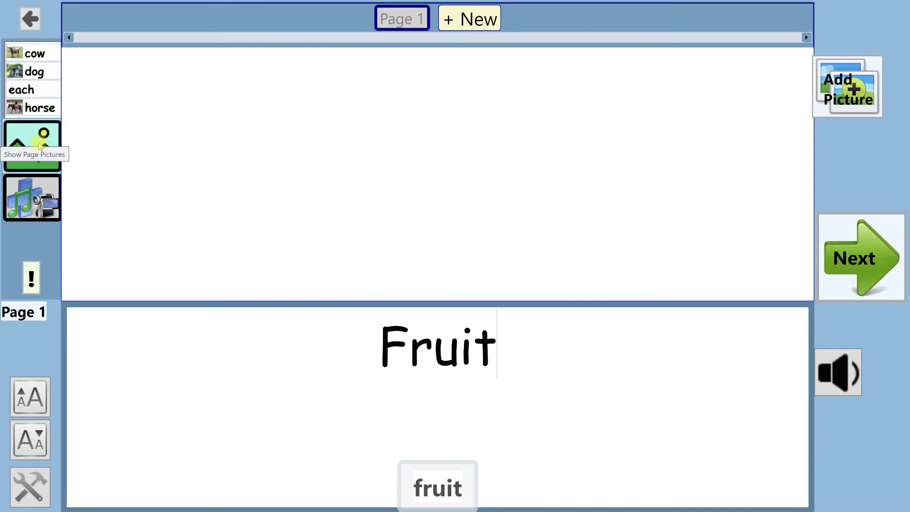
Add the mixed "fruit" picture from the available pictures to page 1
{"action": "left_click", "coordinate": [39, 141]}
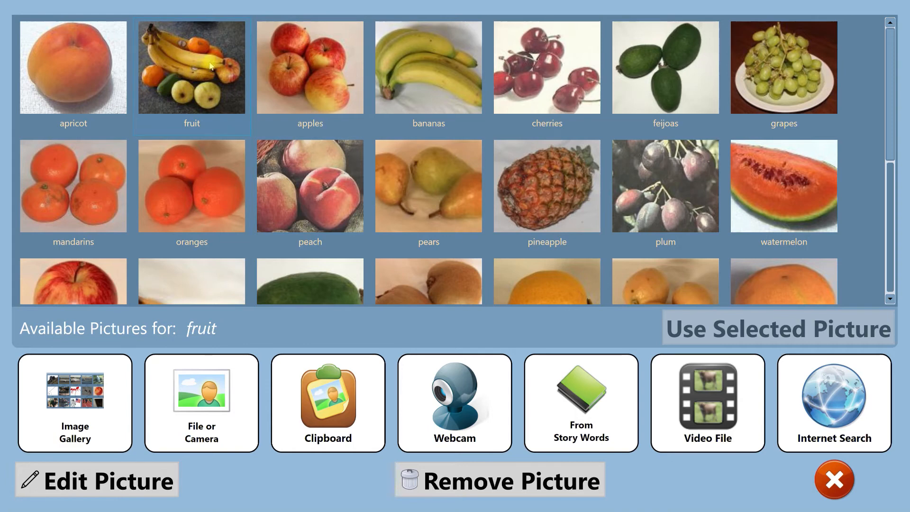
{"action": "double_click", "coordinate": [193, 64]}
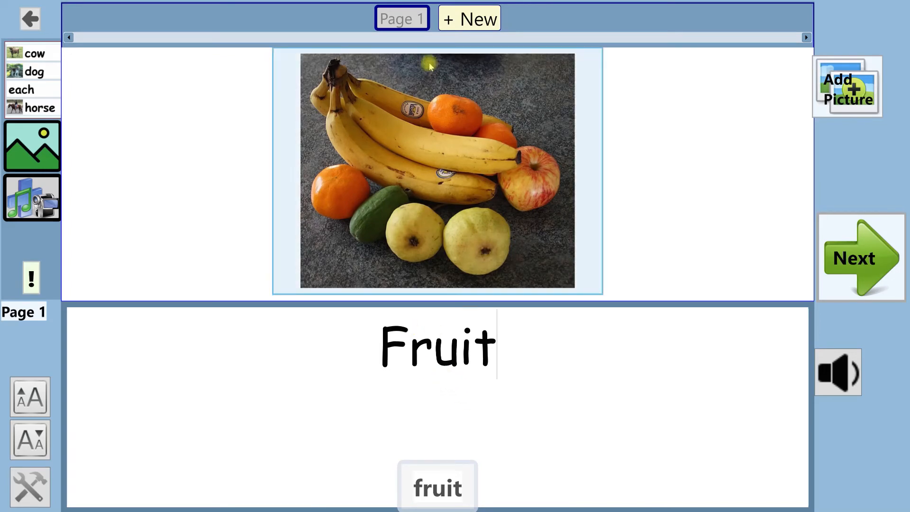
{"action": "left_click", "coordinate": [405, 22]}
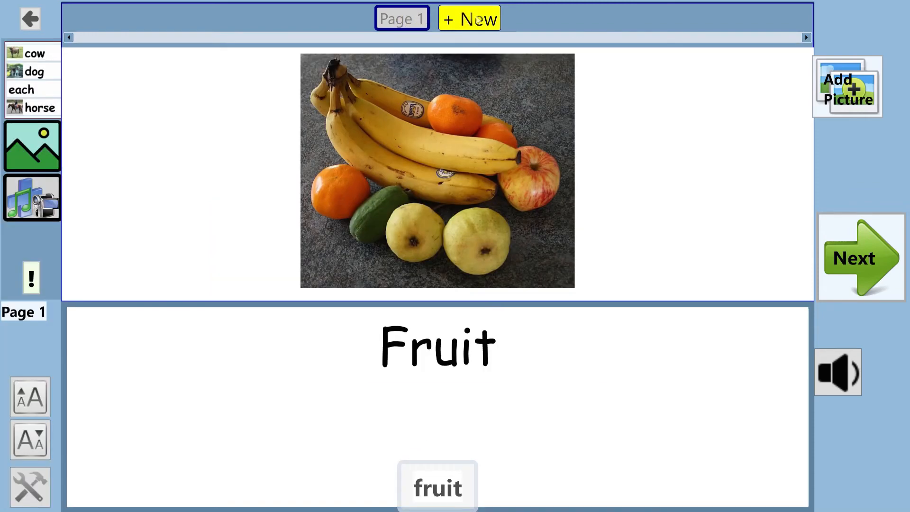
Add a second page to the story with the text "I like bananas."
{"action": "left_click", "coordinate": [478, 19]}
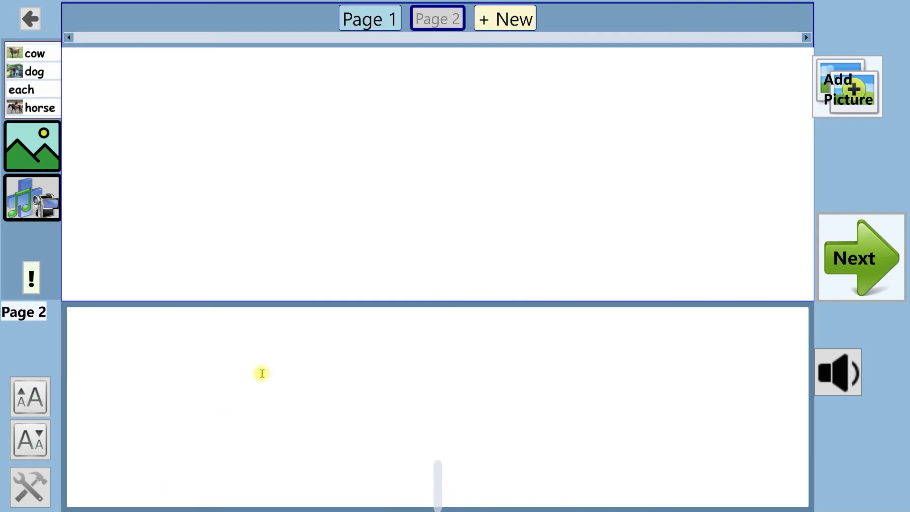
{"action": "type", "text": "I"}
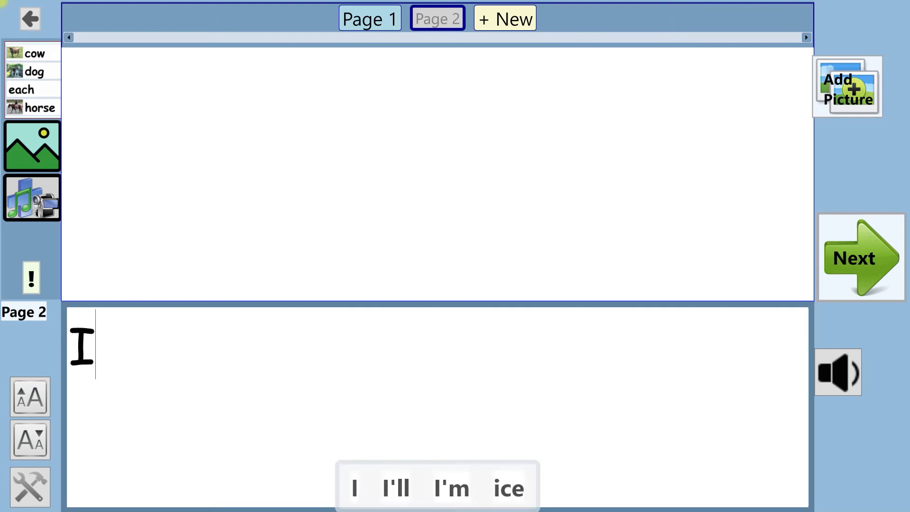
{"action": "type", "text": " like banan"}
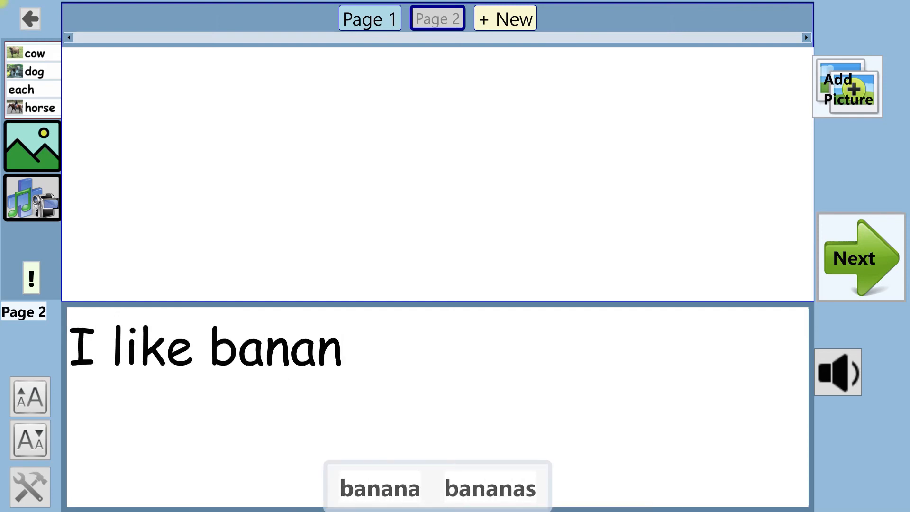
{"action": "type", "text": "as"}
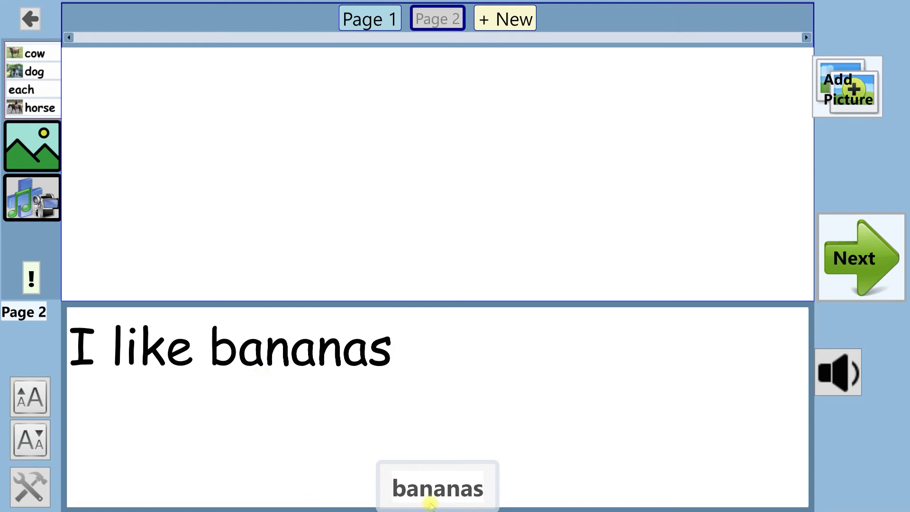
{"action": "left_click", "coordinate": [428, 491]}
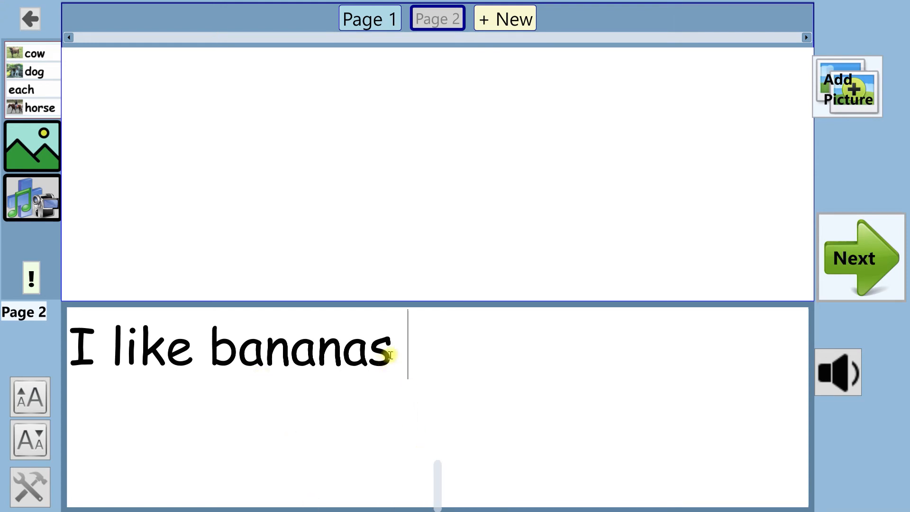
{"action": "left_click", "coordinate": [388, 365]}
{"action": "type", "text": "."}
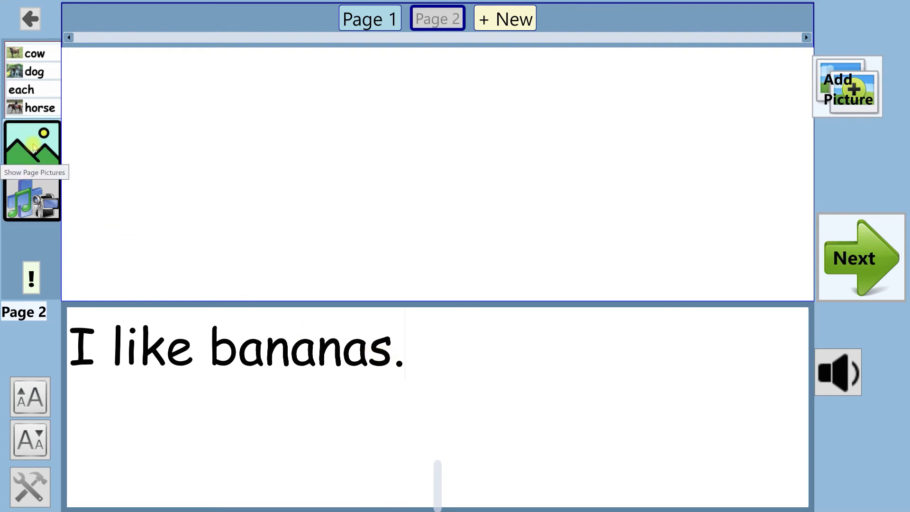
Add the "bananas" picture from the available pictures to page 2
{"action": "left_click", "coordinate": [26, 140]}
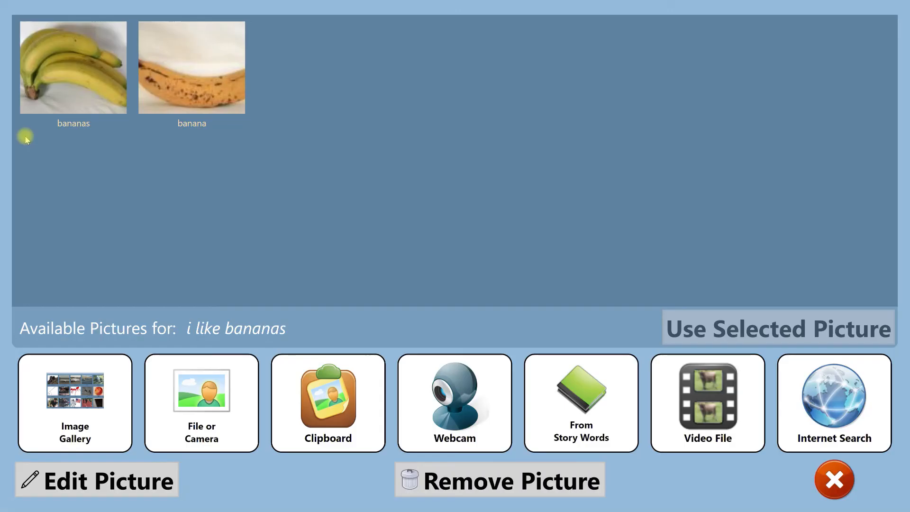
{"action": "left_click", "coordinate": [66, 57]}
{"action": "double_click", "coordinate": [66, 57]}
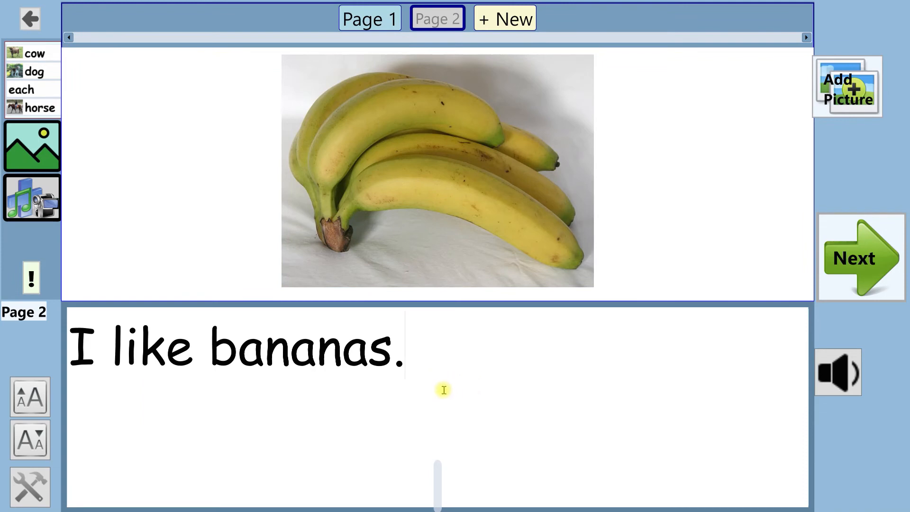
{"action": "left_click", "coordinate": [448, 18]}
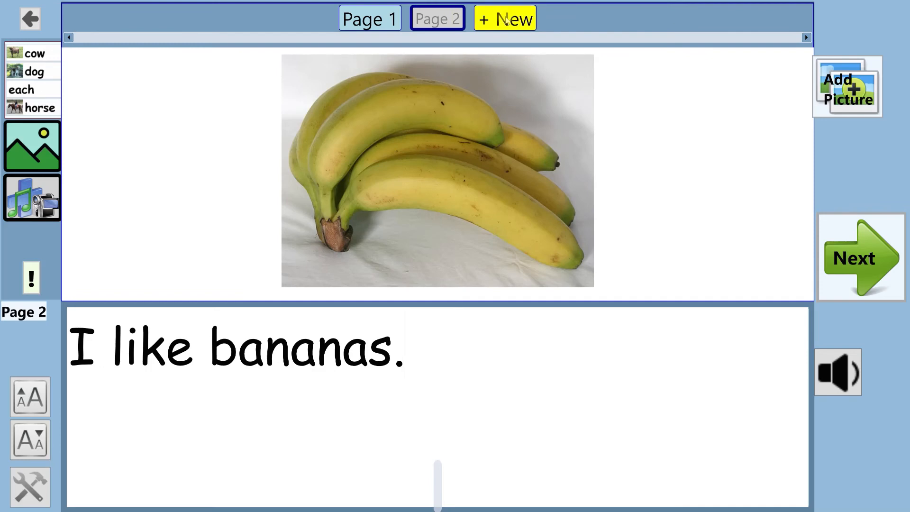
Add a third page to the story with the text "I like oranges."
{"action": "left_click", "coordinate": [506, 19]}
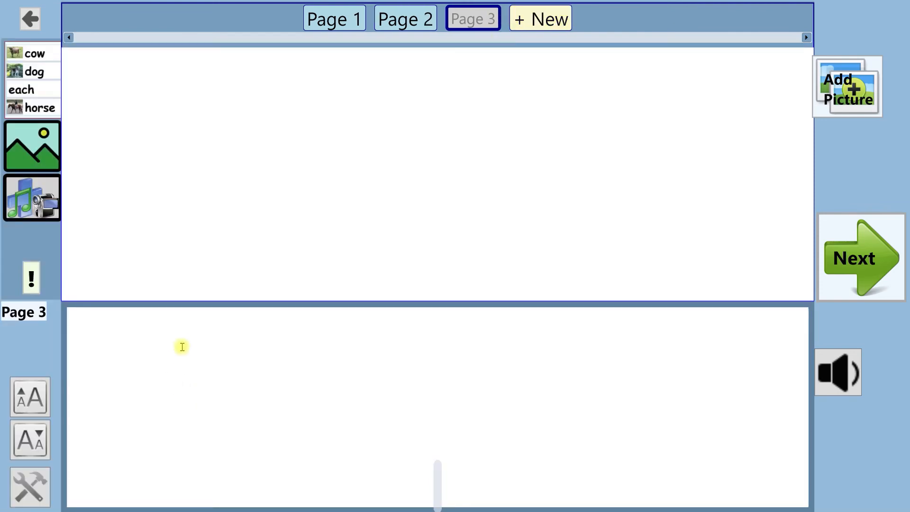
{"action": "type", "text": "I"}
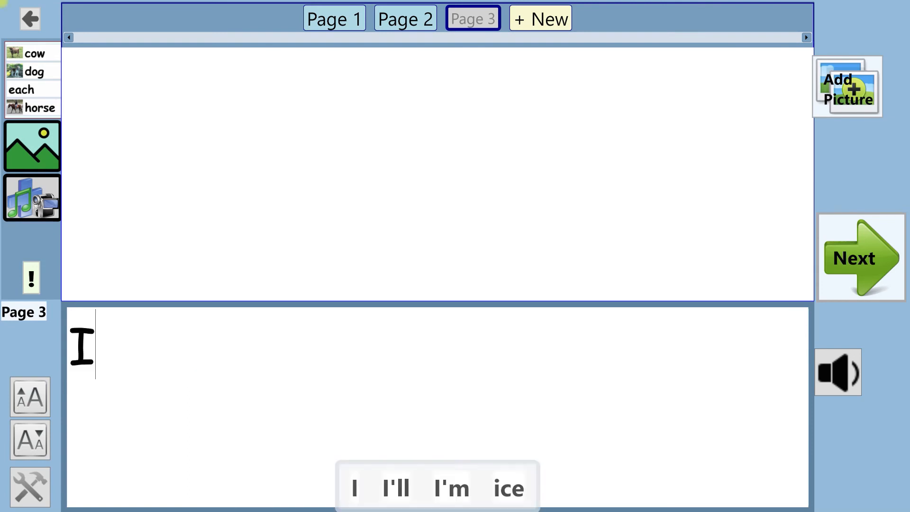
{"action": "type", "text": " like oranges"}
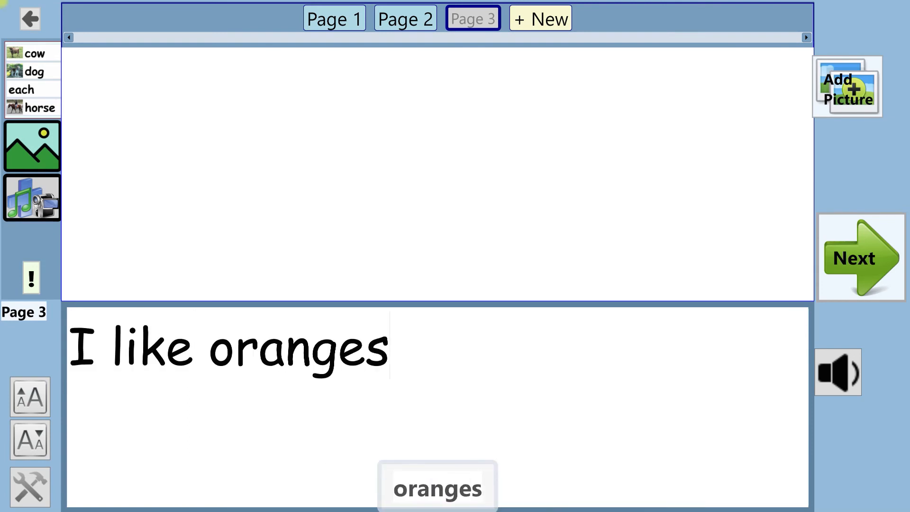
{"action": "type", "text": "."}
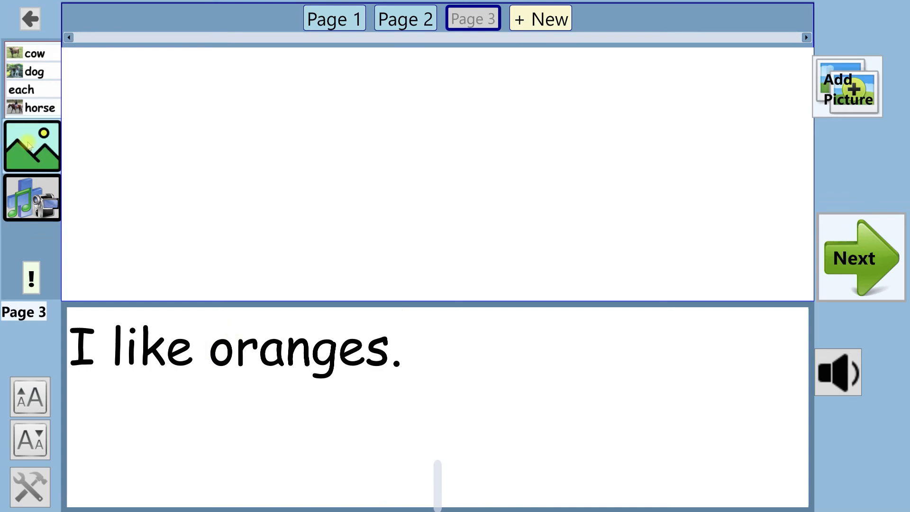
Add both the "oranges" and the "orange" pictures to page 3
{"action": "left_click", "coordinate": [28, 145]}
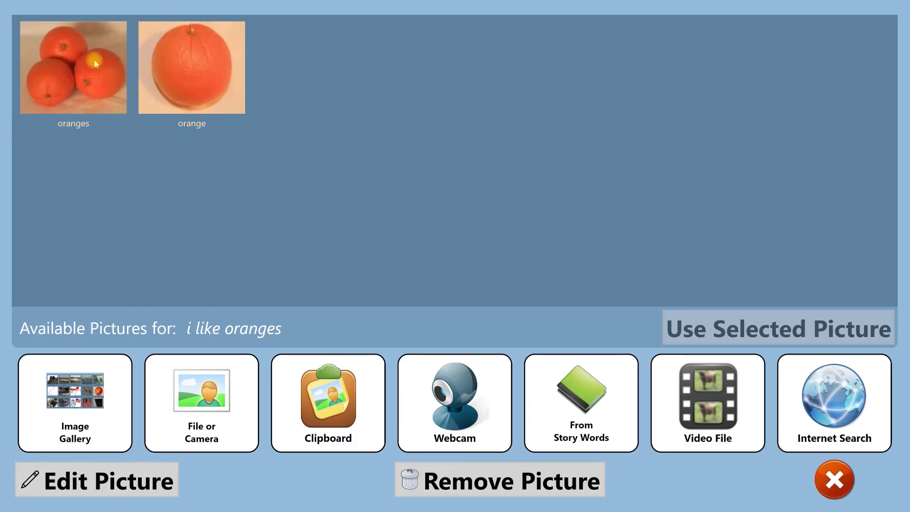
{"action": "double_click", "coordinate": [74, 69]}
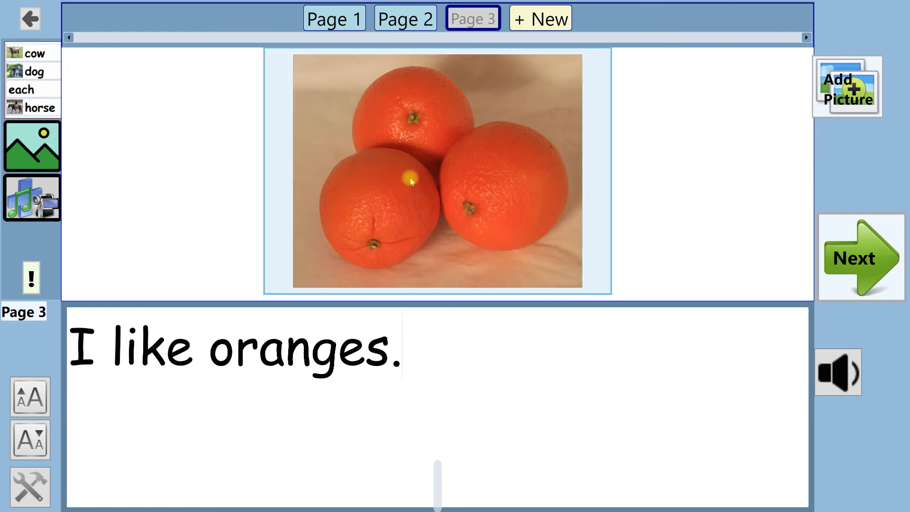
{"action": "left_click", "coordinate": [30, 142]}
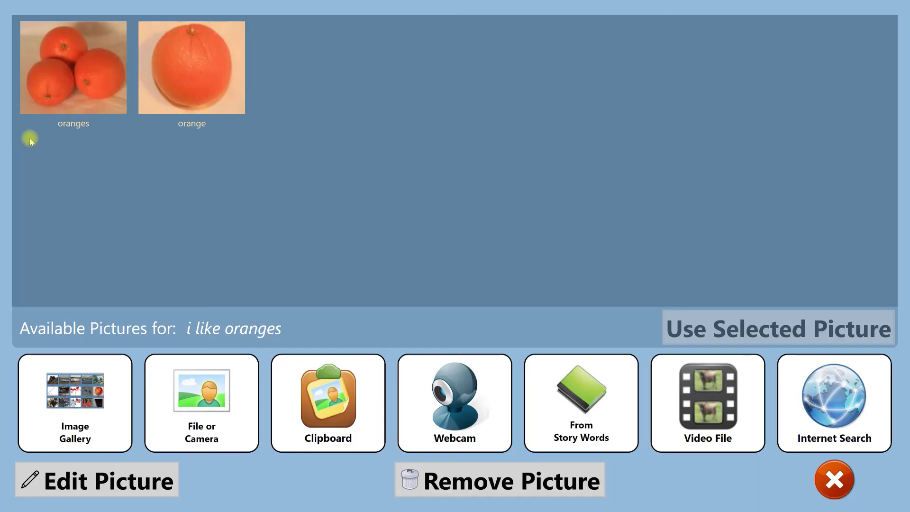
{"action": "double_click", "coordinate": [190, 69]}
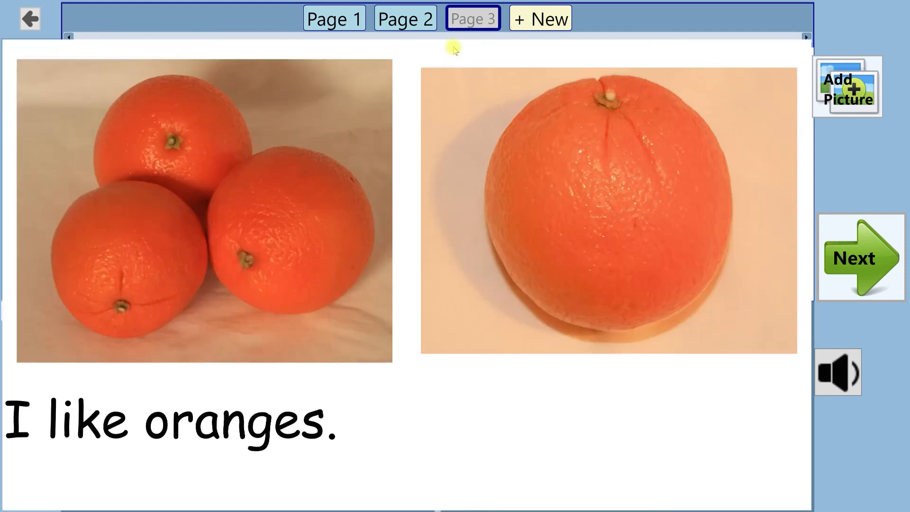
Preview pages 1 and 2, and finish and save the three-page story
{"action": "left_click", "coordinate": [327, 21]}
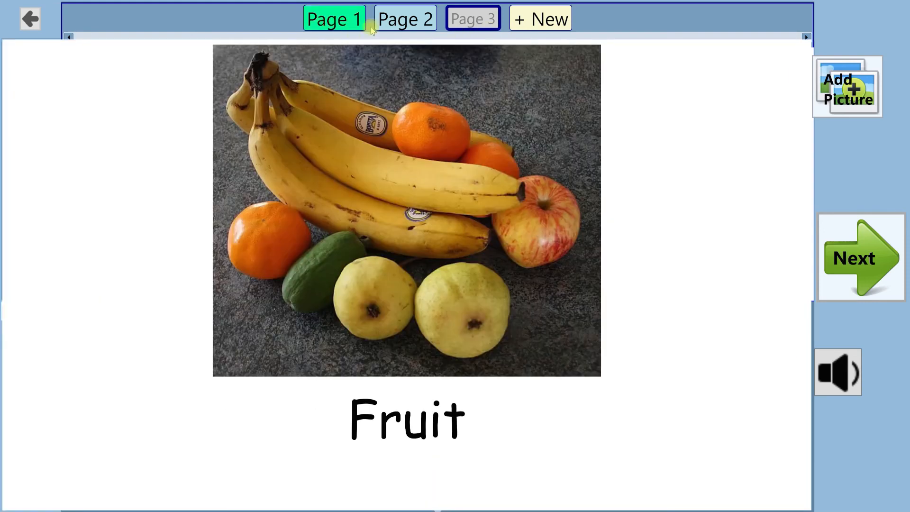
{"action": "left_click", "coordinate": [407, 22]}
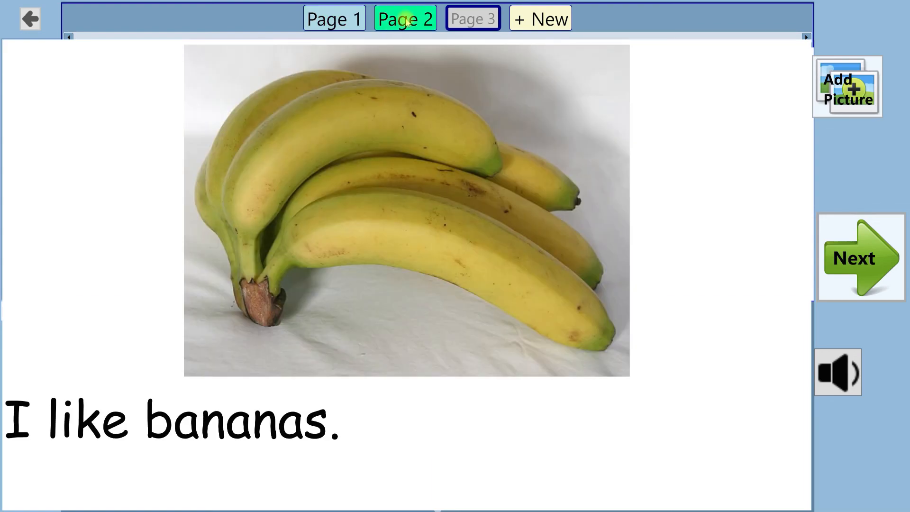
{"action": "left_click", "coordinate": [473, 22]}
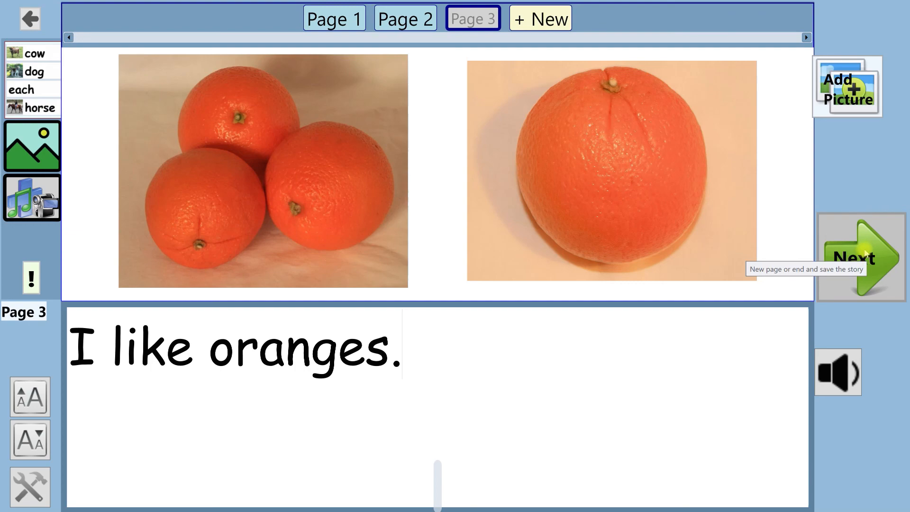
{"action": "left_click", "coordinate": [873, 250]}
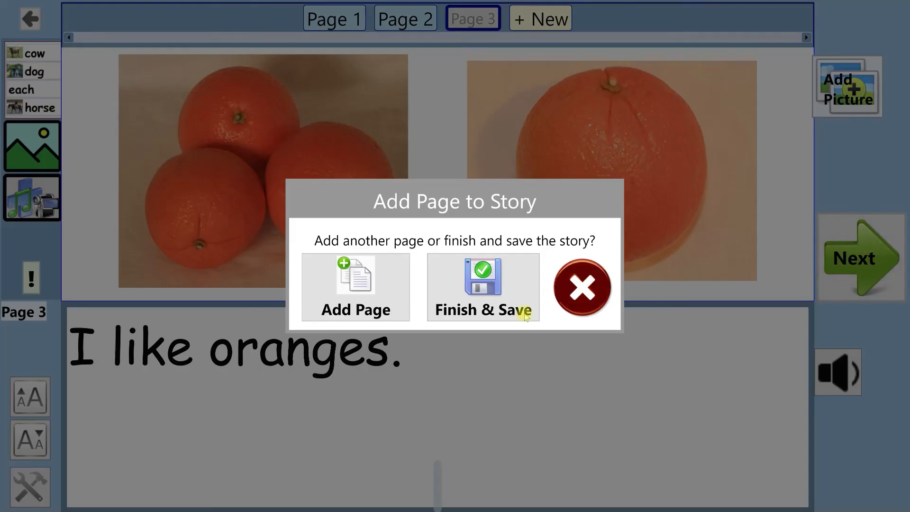
{"action": "left_click", "coordinate": [503, 279]}
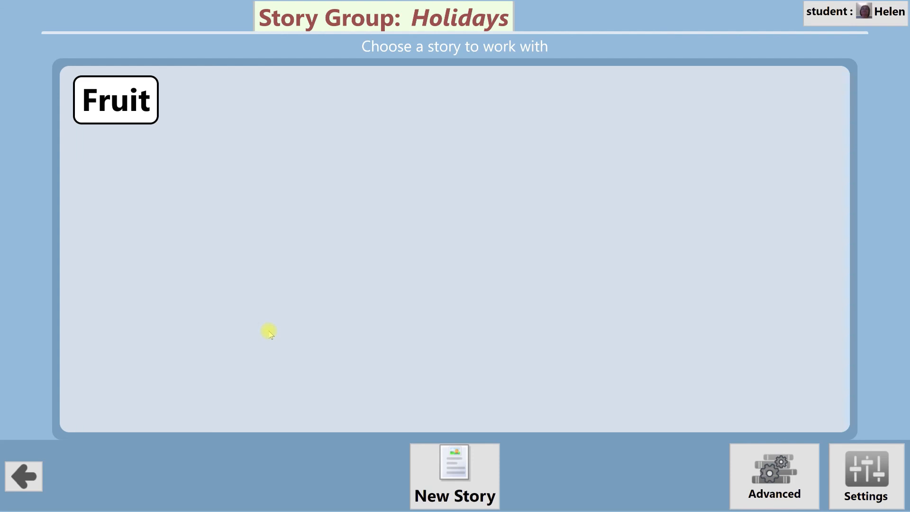
{"action": "key", "text": "super"}
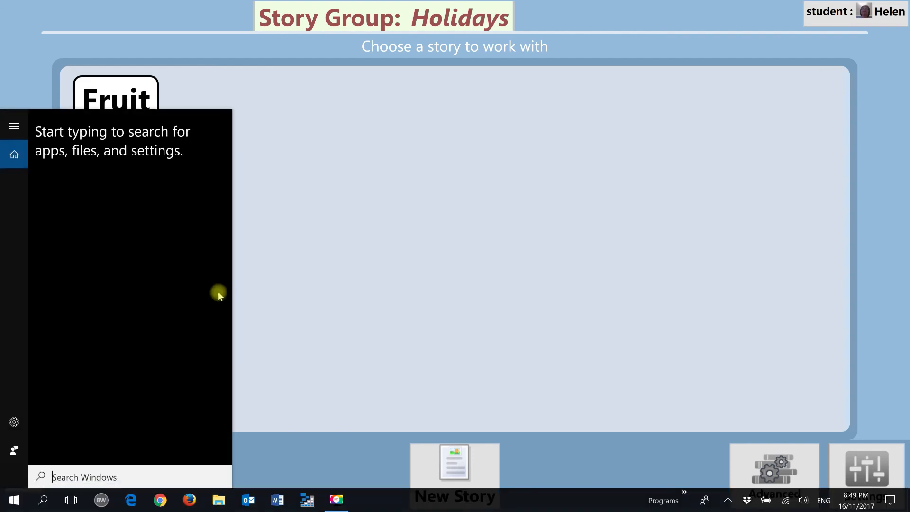
{"action": "left_click", "coordinate": [440, 369]}
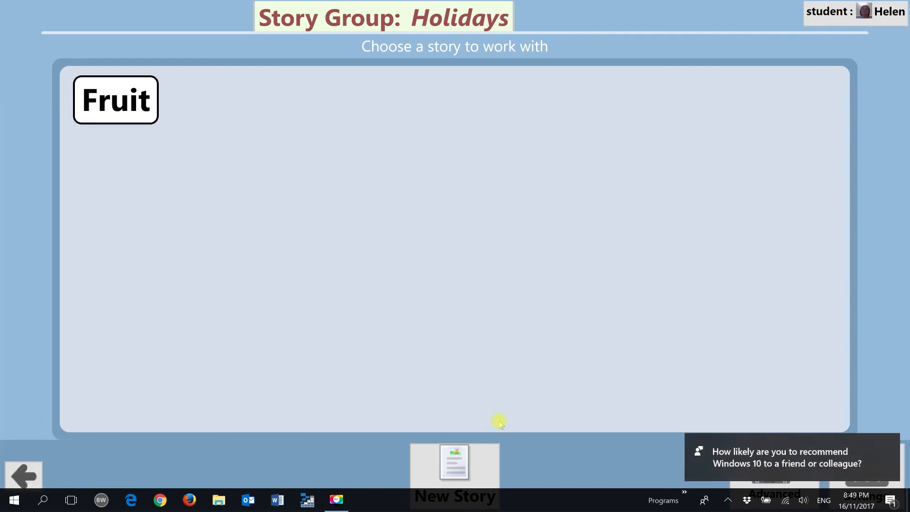